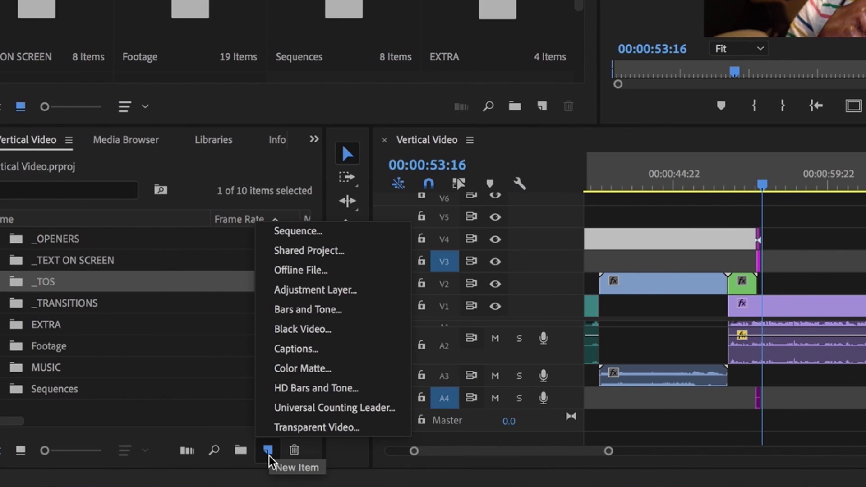
Create a new white colour matte named White
left_click(335, 373)
left_click(700, 170)
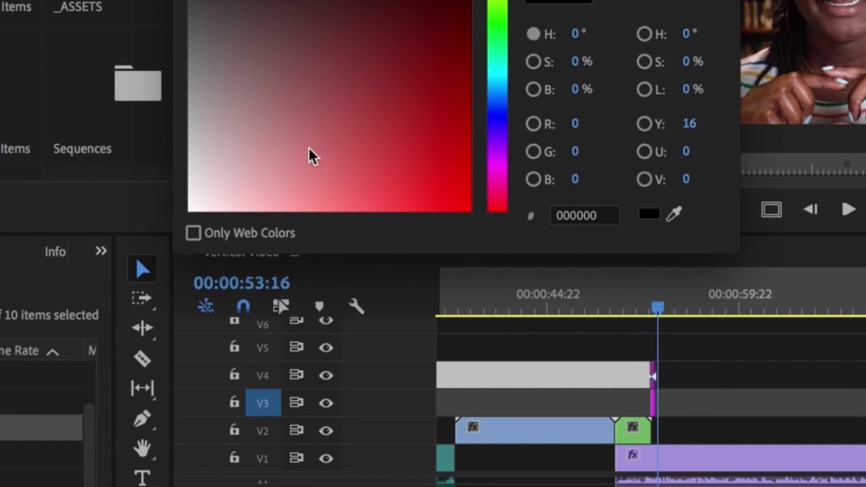
left_click(438, 1)
left_click(152, 288)
left_click(645, 1)
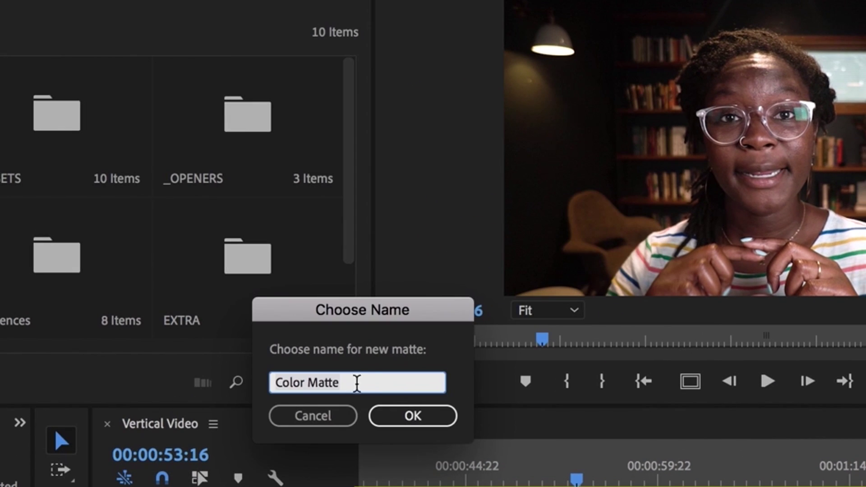
type("White")
key("Return")
Add the White matte to the sequence, layer IMG_5191 above it, and scale the photo to 64
left_click_drag(68, 271, 551, 375)
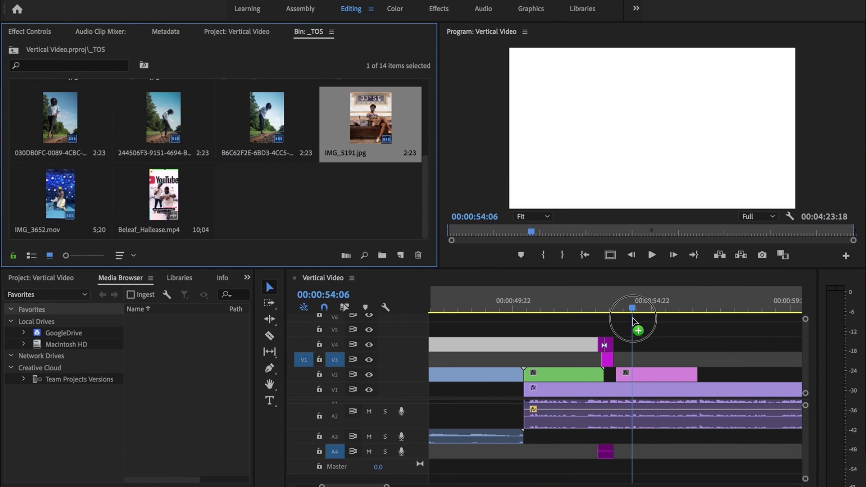
left_click_drag(637, 329, 620, 364)
left_click(28, 29)
mouse_move(169, 106)
left_mouse_down()
mouse_move(154, 105)
mouse_move(166, 105)
left_mouse_up()
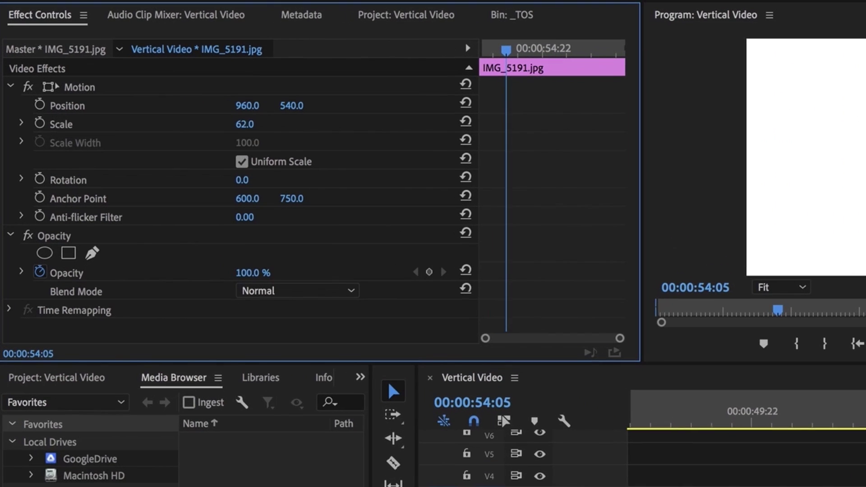
Fine-tune the IMG_5191 photo's scale to 62
left_click(168, 106)
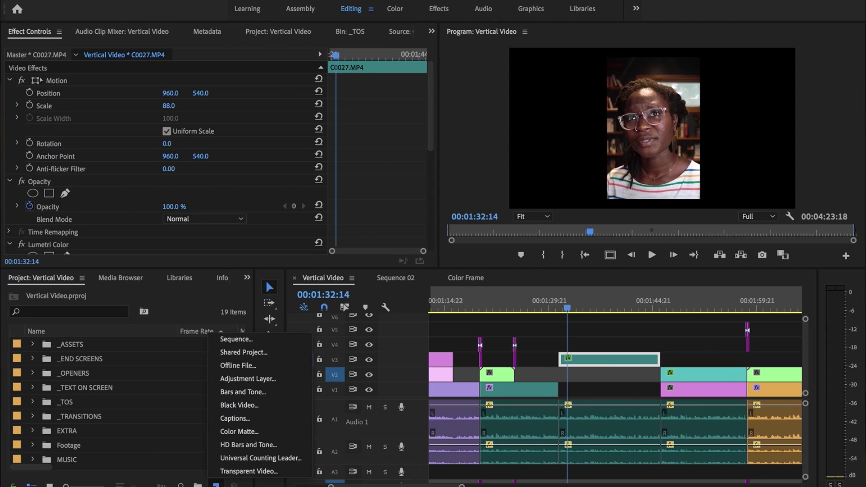
Create a light blue colour matte named 'Hallease Blue' and place it on V2
left_click(239, 431)
left_click(505, 296)
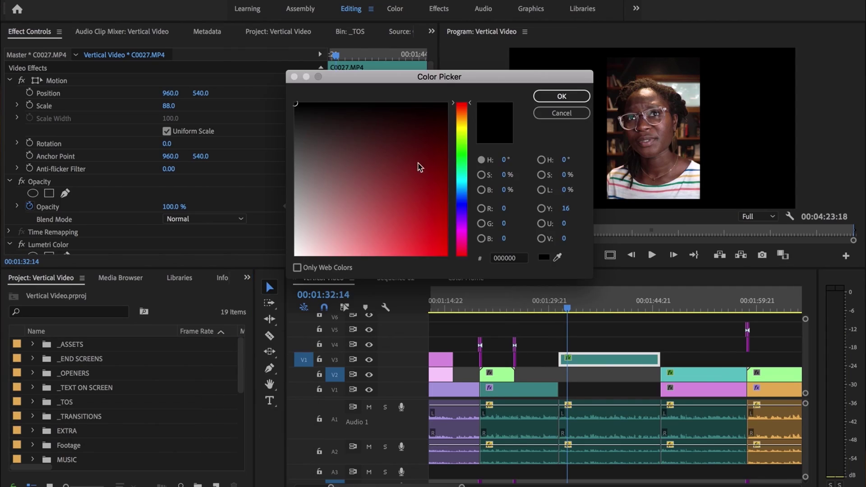
key("ctrl+v")
key("Return")
type("Hallease Blue")
key("Return")
left_click_drag(47, 447, 586, 374)
Apply the Drop Shadow effect to the talking-head clip
left_click(247, 277)
left_click(264, 345)
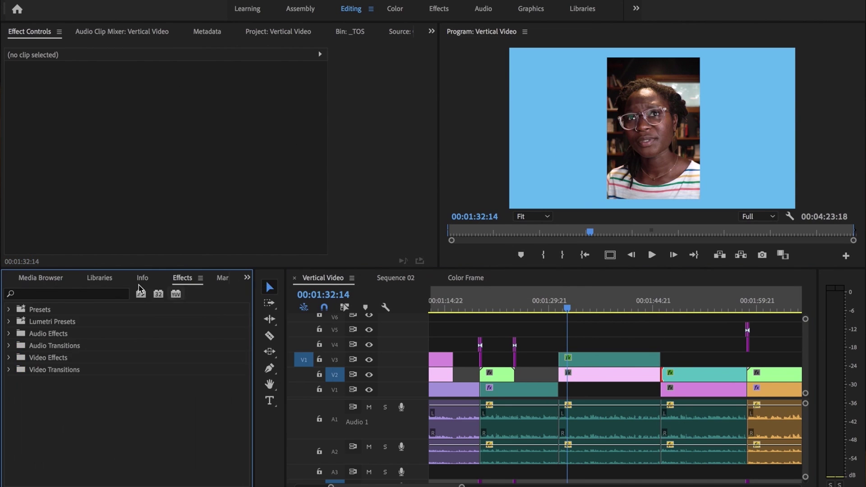
type("drop")
left_click_drag(63, 405, 487, 375)
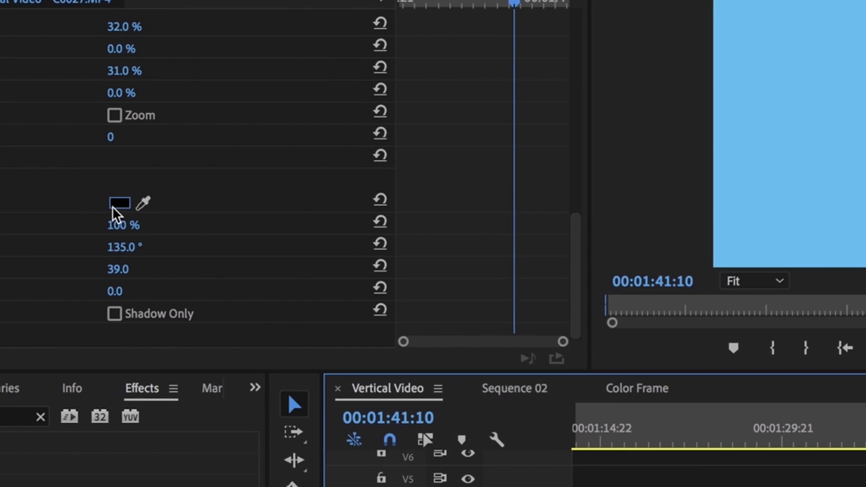
Set the drop shadow colour to FFDD3E and its distance to 45
left_click(118, 201)
type("FFDD3E")
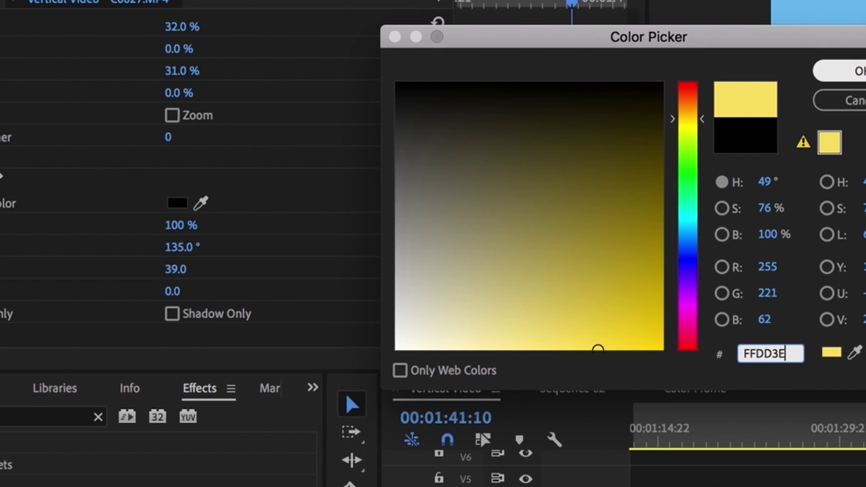
key("Return")
left_click_drag(202, 271, 203, 248)
left_click(203, 269)
type("45")
key("Return")
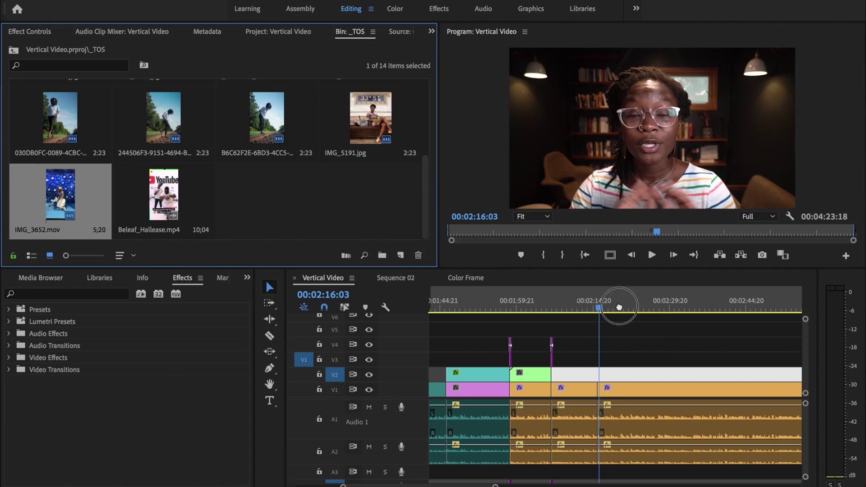
Stack a copy of IMG_3652.mov on V3 and enlarge it to about 298 scale
left_click_drag(619, 307, 597, 375)
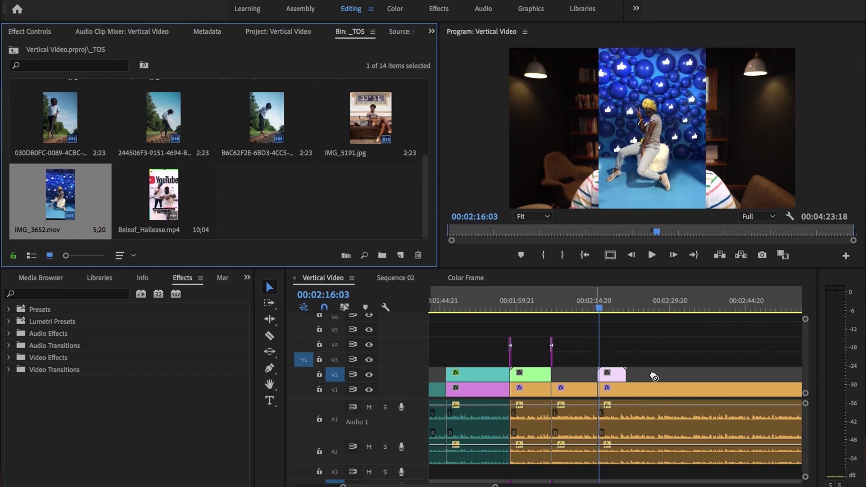
left_click_drag(60, 194, 634, 333)
left_click_drag(596, 361, 598, 360)
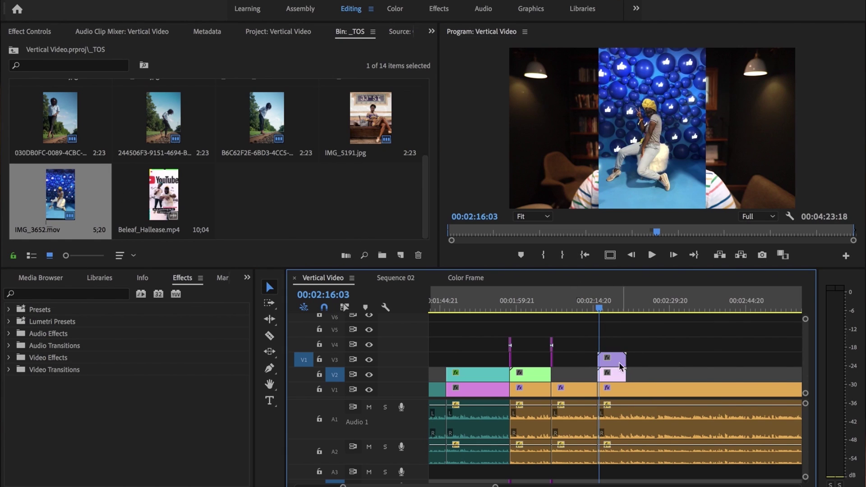
left_click(30, 31)
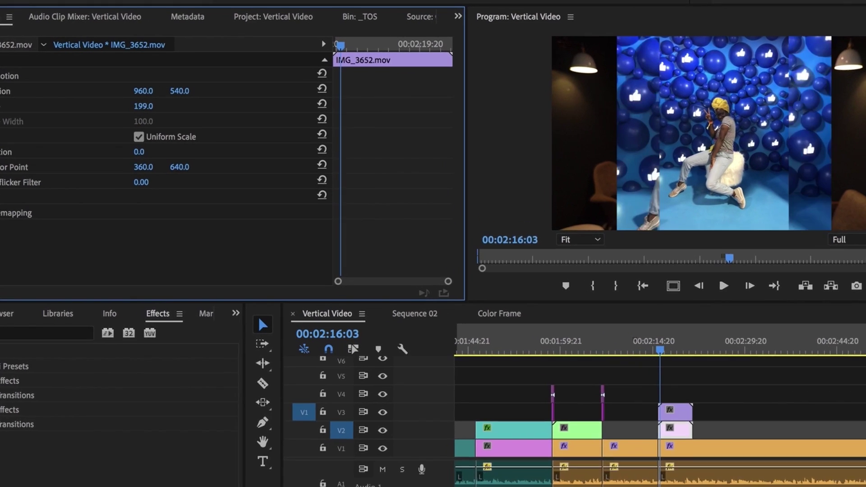
left_click_drag(168, 110, 212, 110)
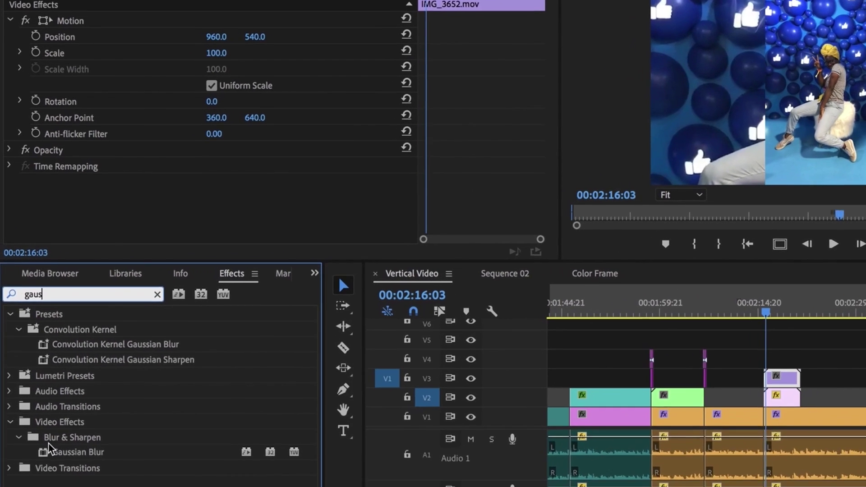
Apply Gaussian Blur to the enlarged IMG_3652.mov copy
left_click(47, 449)
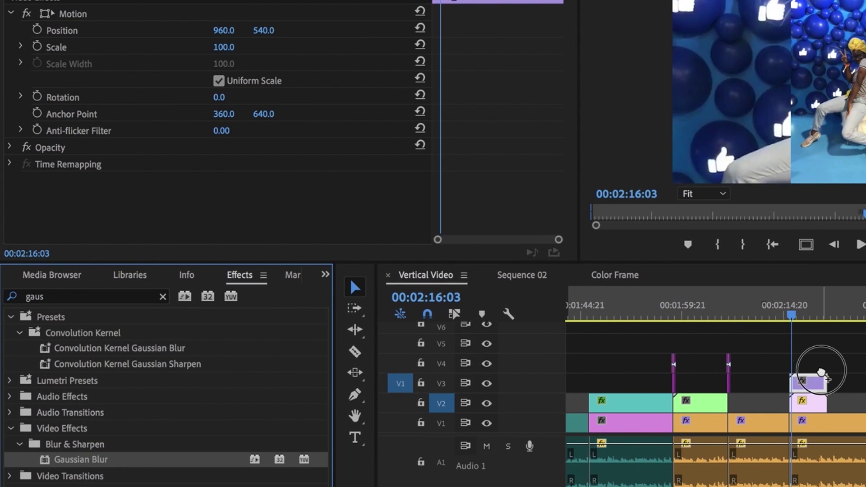
left_click_drag(821, 373, 822, 375)
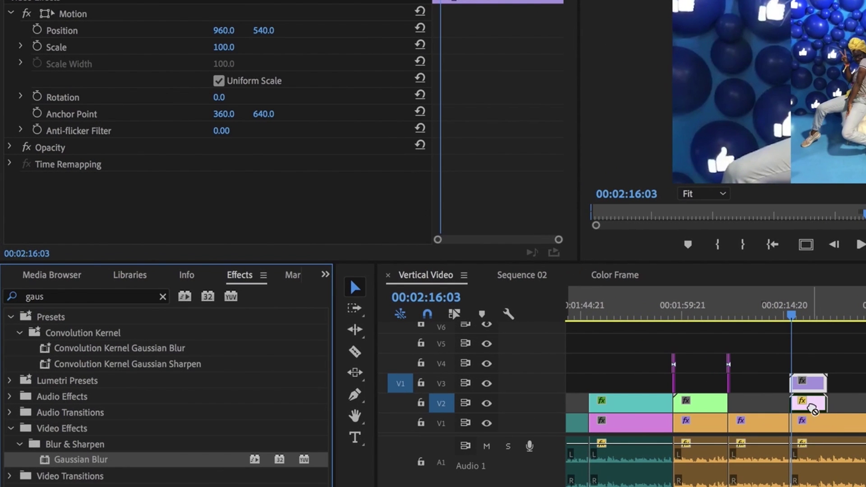
scroll(198, 177, "down", 2)
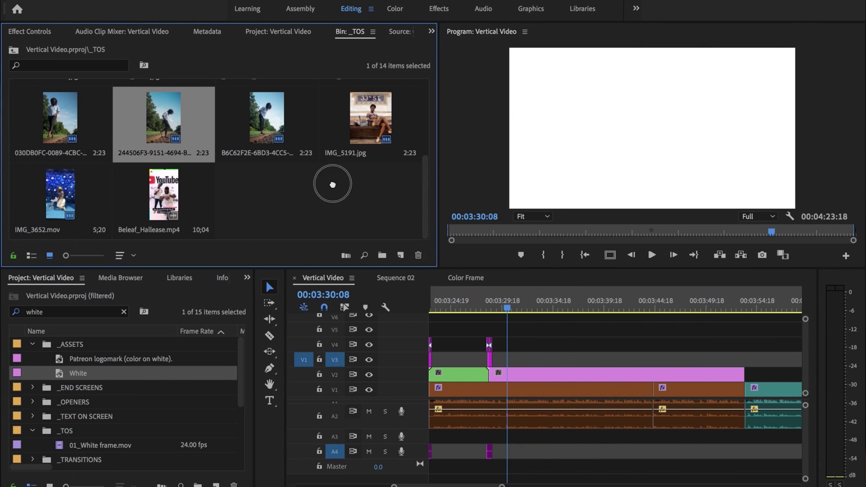
Add two railway photos on V4 and V5 above the white matte
left_click_drag(73, 131, 524, 345)
left_click_drag(267, 119, 525, 326)
key("shift+5")
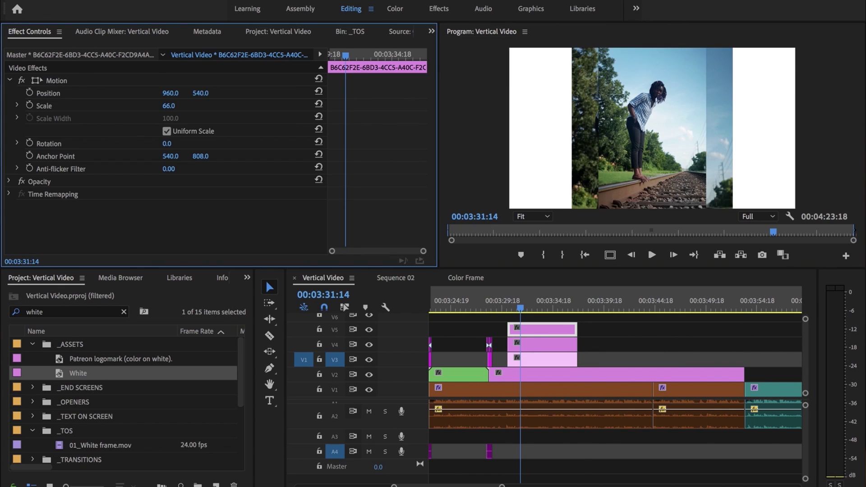
left_click(57, 81)
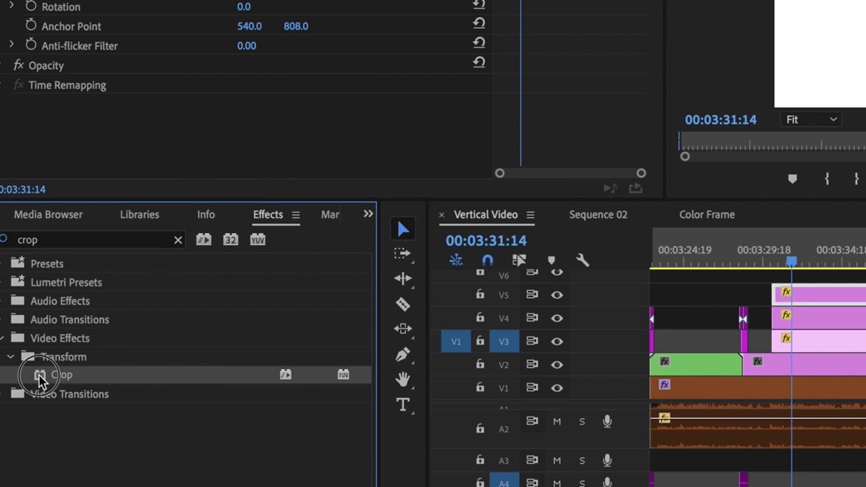
Apply Crop to the V5 photo, keyframing Bottom at 0% at 32:07 and 100% at 31:15
left_click_drag(35, 382, 538, 331)
left_click_drag(820, 296, 820, 296)
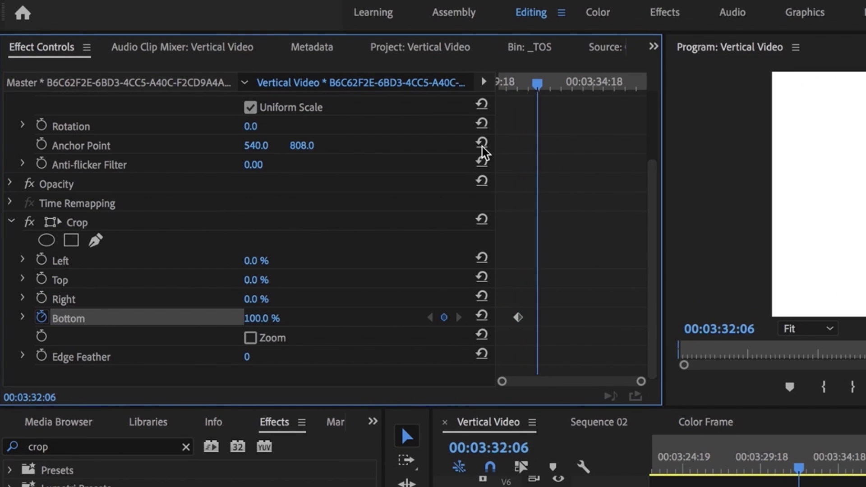
key("Right")
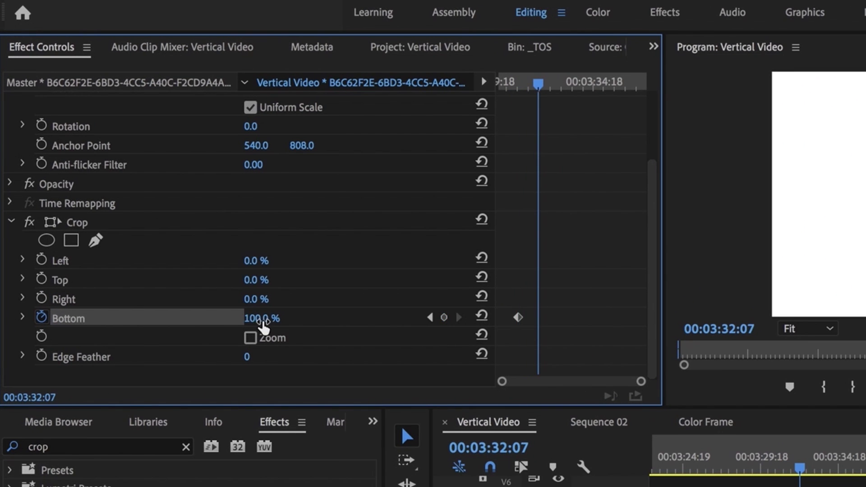
left_click_drag(264, 318, 219, 318)
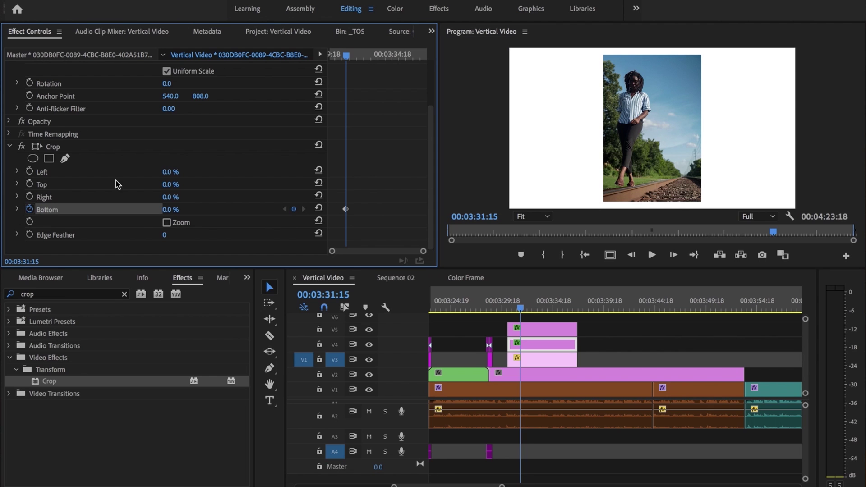
left_click(293, 209)
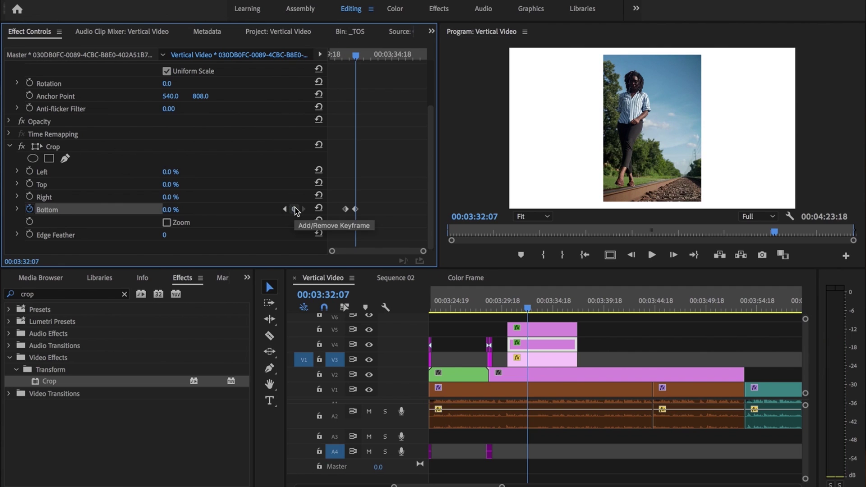
left_click(285, 209)
left_click_drag(167, 210, 180, 210)
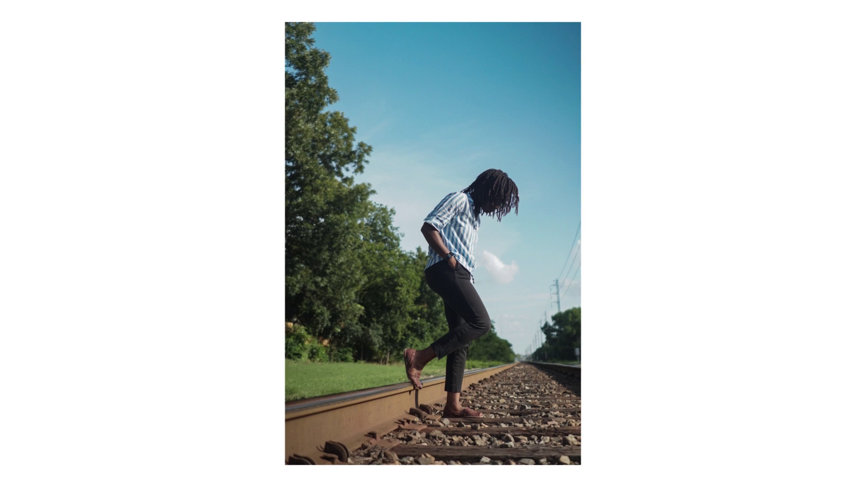